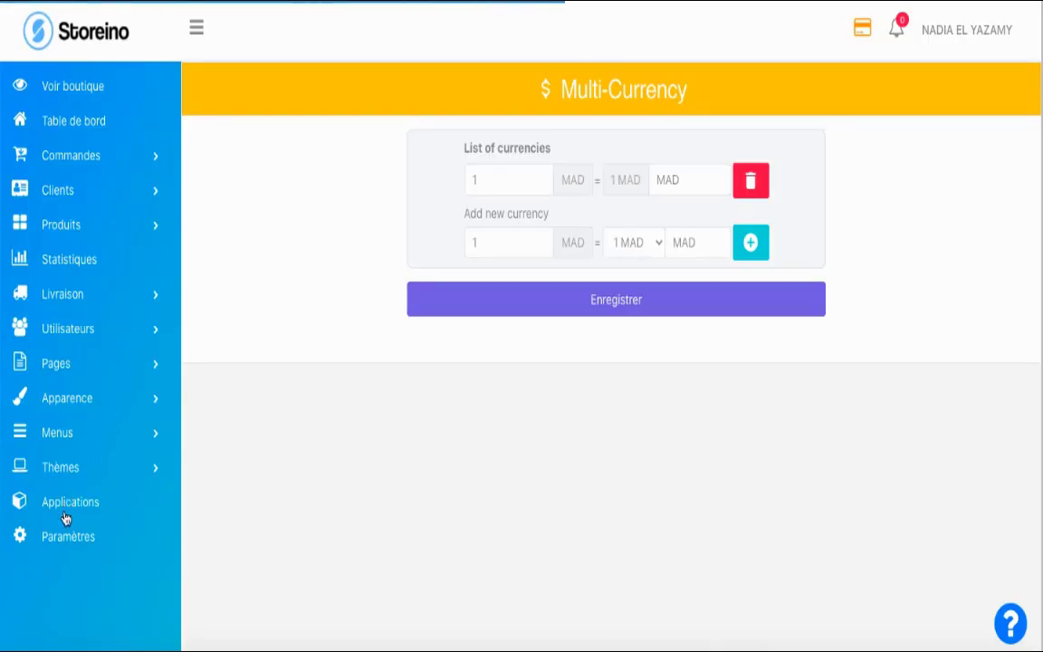
Open the list of available applications and deactivate the Multi Currency app.
left_click(64, 516)
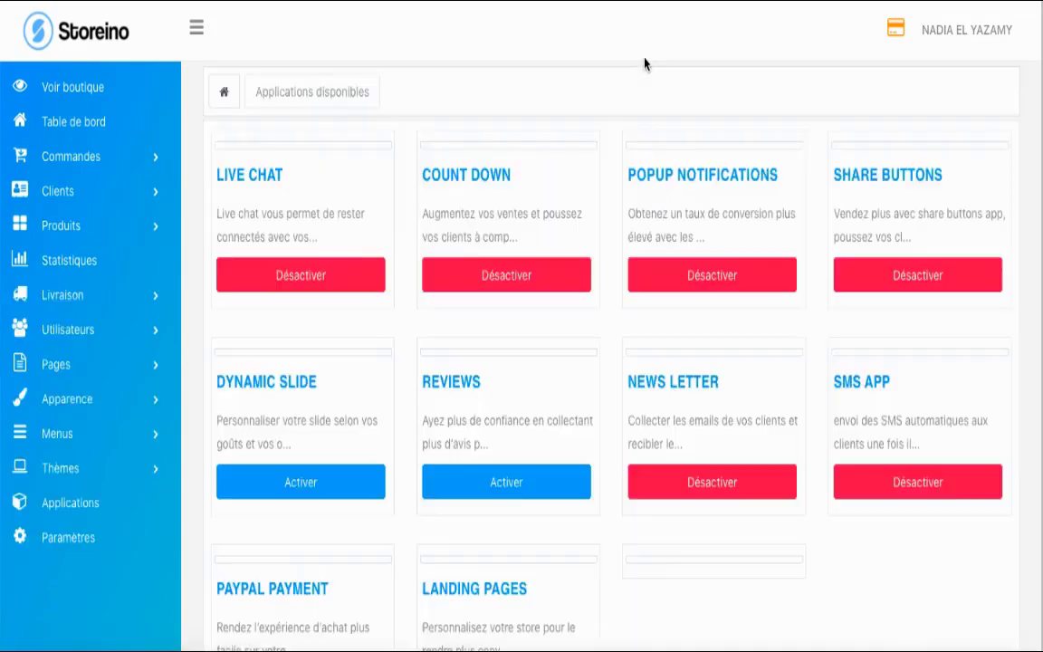
scroll(657, 355, "down", 10)
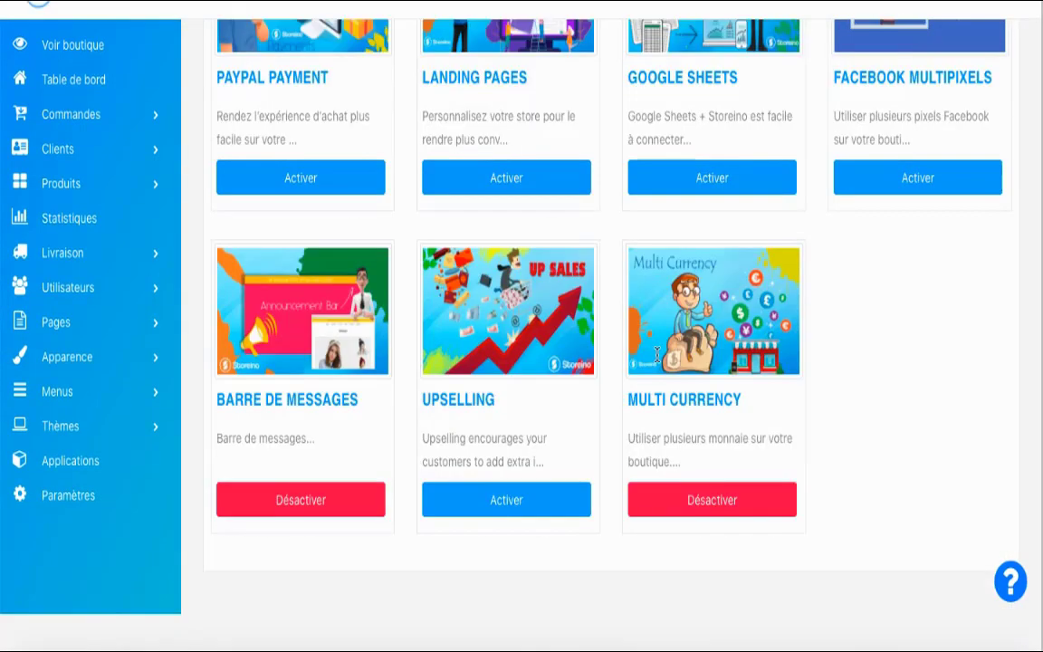
left_click(715, 541)
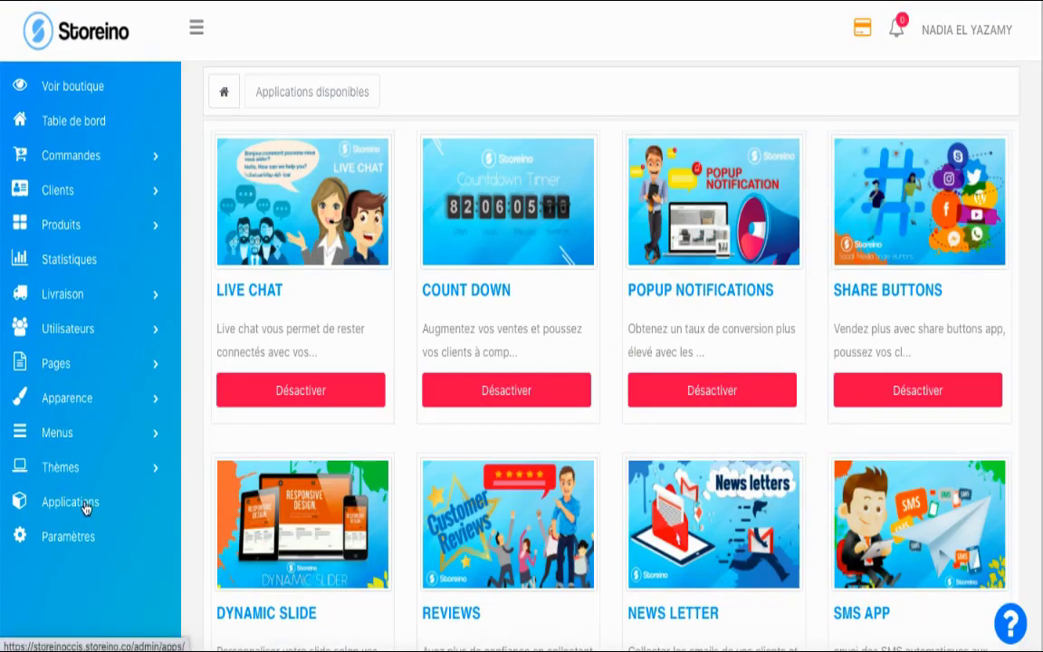
Activate the Multi Currency app and open its settings page.
scroll(404, 470, "down", 2)
scroll(404, 470, "down", 6)
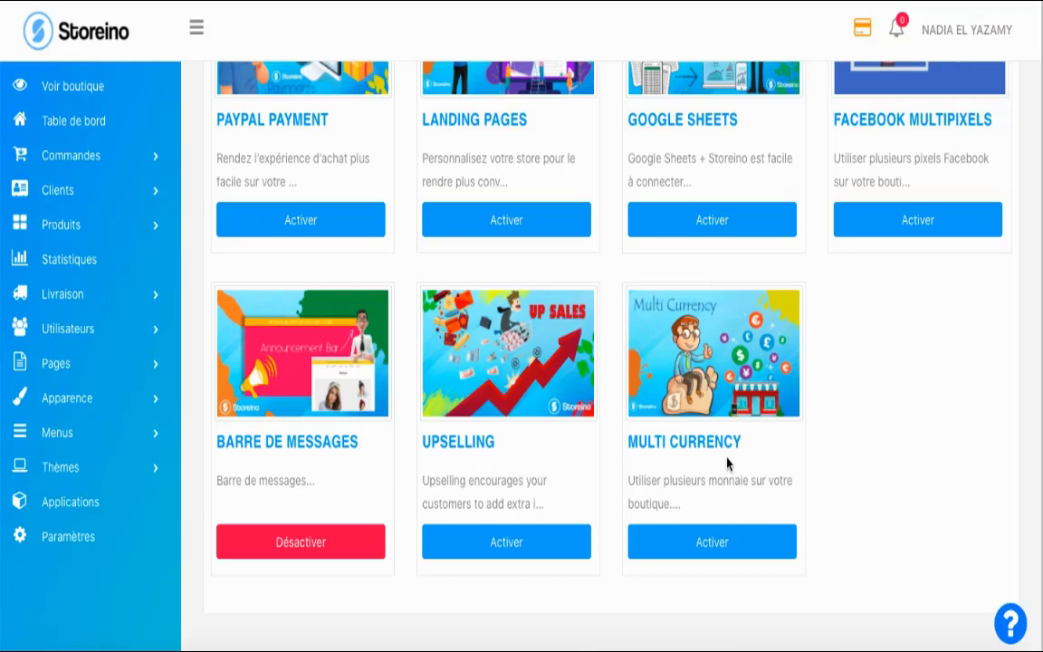
left_click(706, 545)
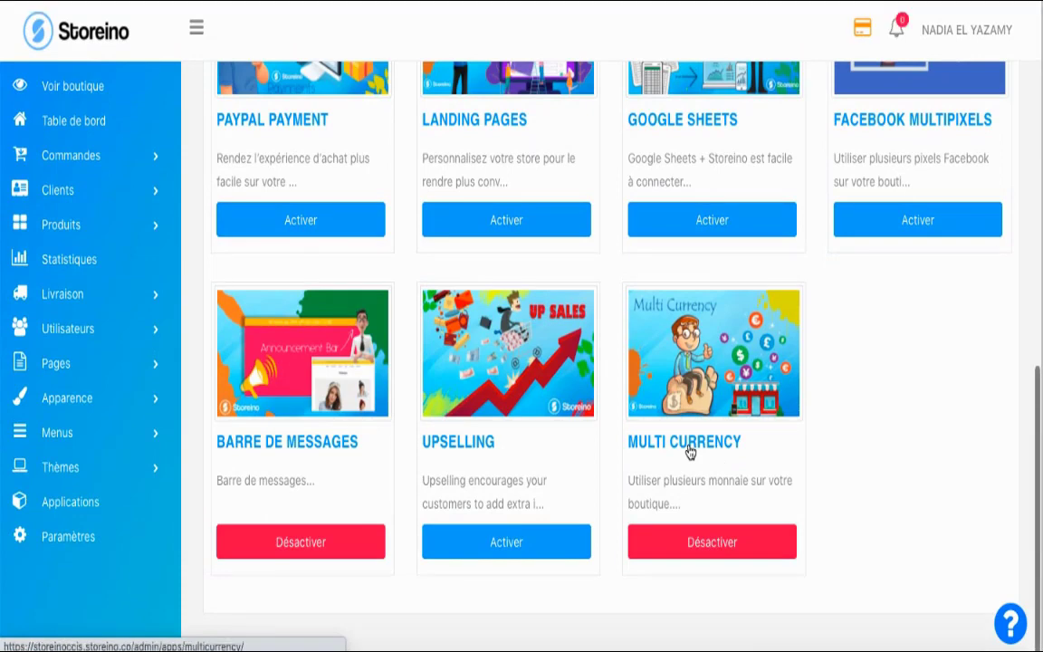
left_click(690, 451)
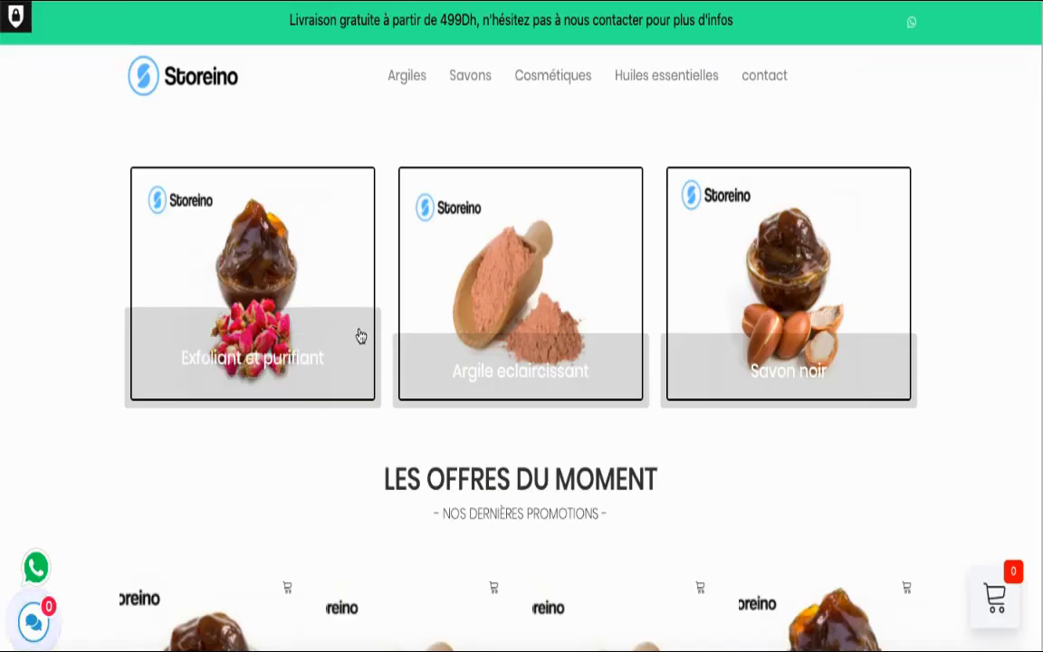
Look over the product prices in the current offers on the storefront home page.
scroll(357, 335, "down", 3)
scroll(210, 630, "down", 2)
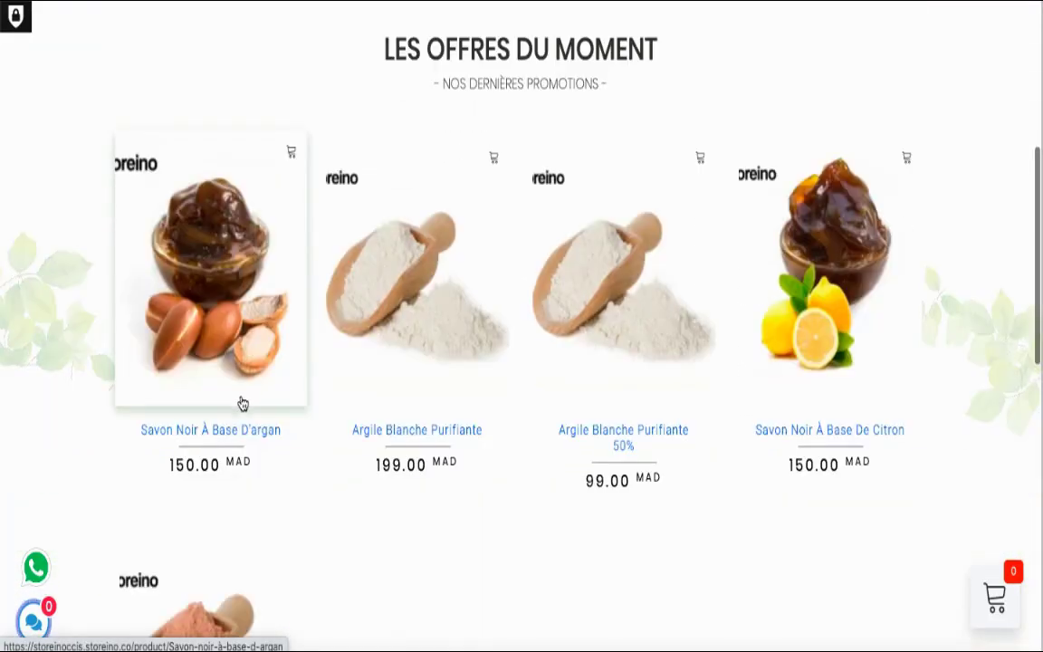
scroll(233, 477, "up", 5)
scroll(233, 478, "down", 1)
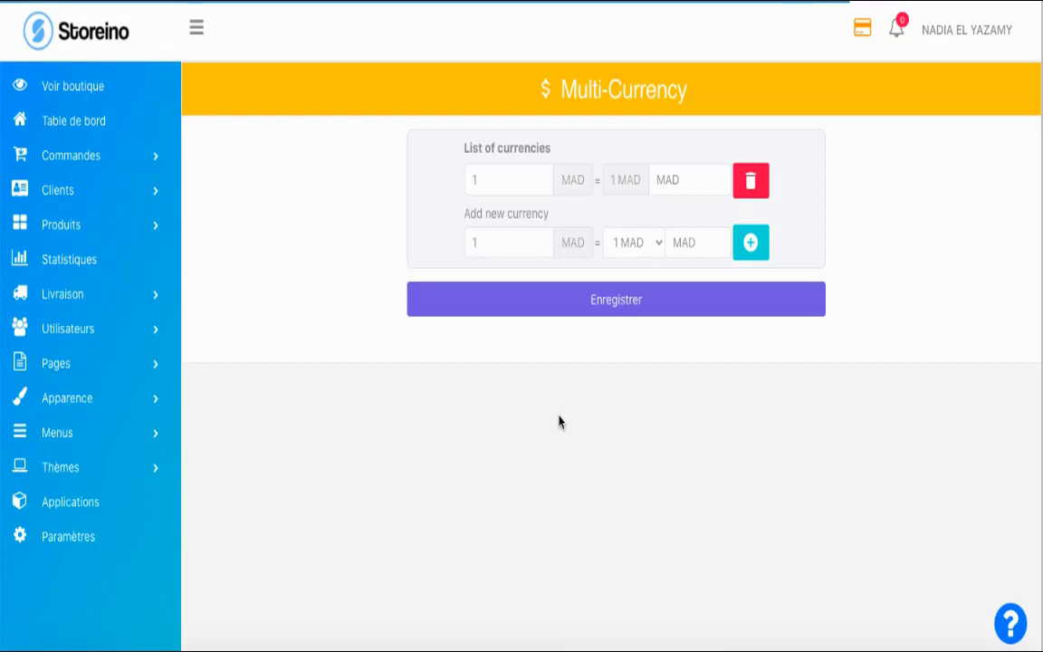
In the Multi-Currency settings, choose USD as the new currency and set its display symbol to $.
left_click(622, 250)
scroll(622, 105, "up", 10)
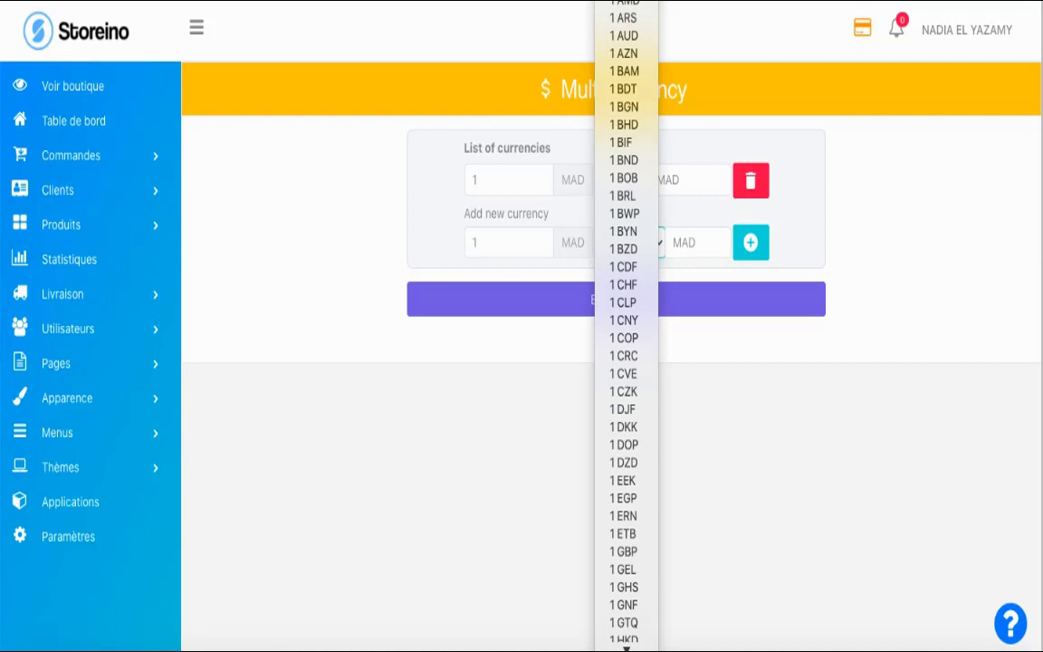
left_click(624, 5)
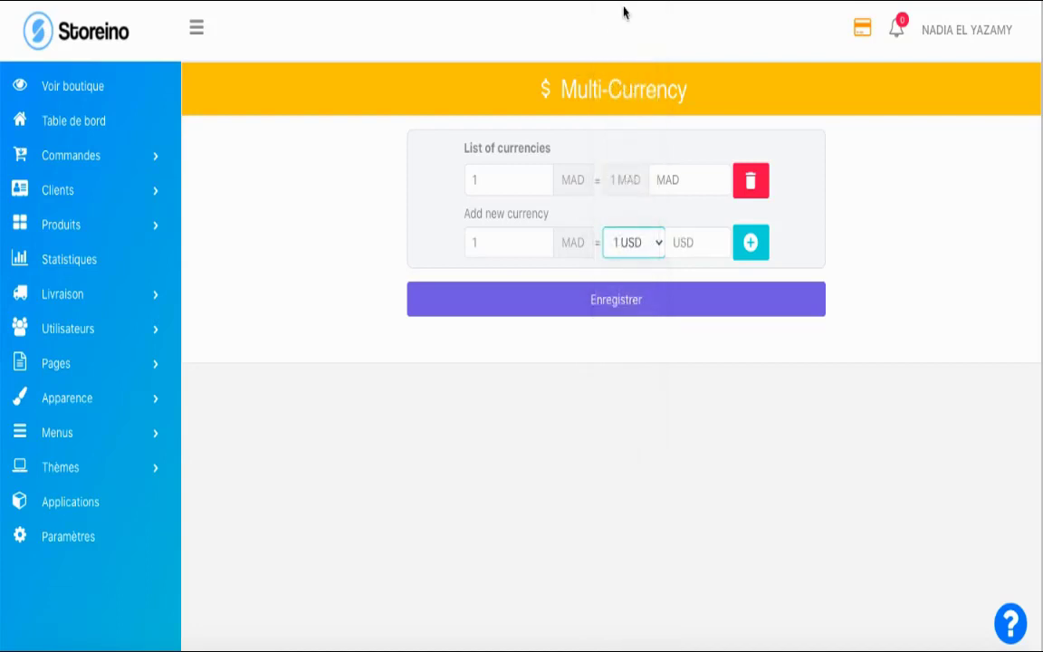
double_click(683, 242)
type("$")
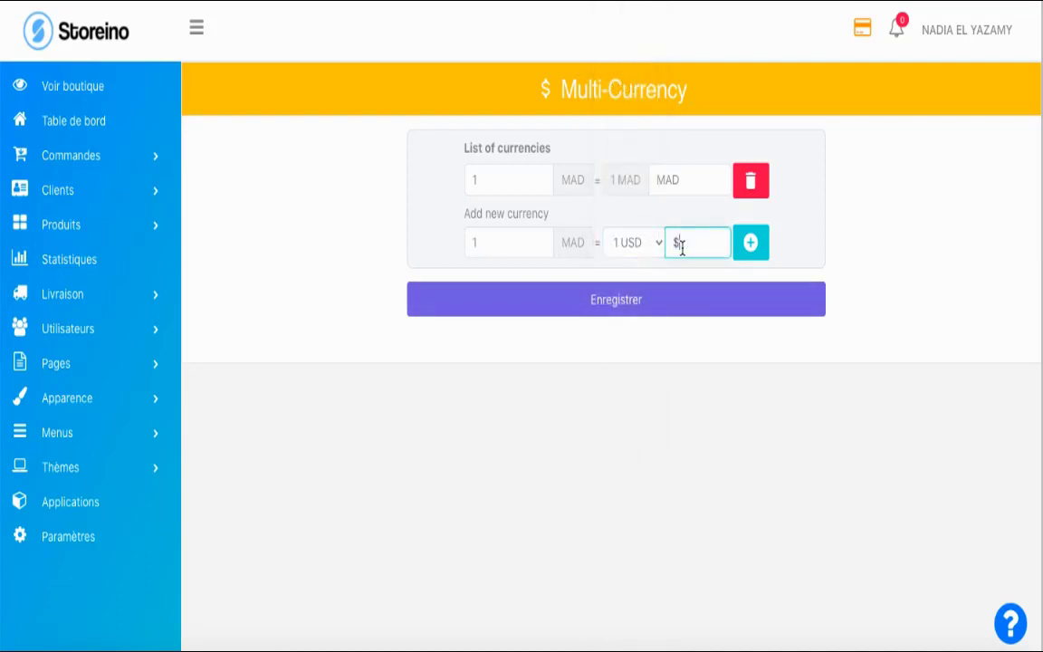
left_click(587, 368)
Set the exchange rate to 10 MAD for 1 USD and add the currency to the list.
left_click(533, 243)
key("BackSpace")
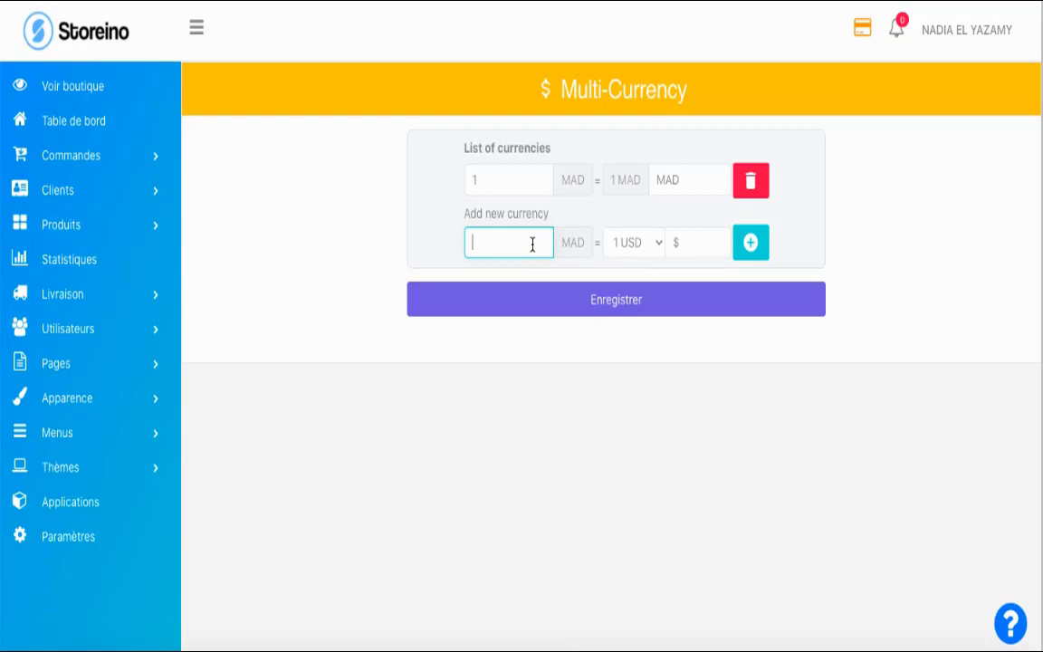
type("10")
left_click(596, 397)
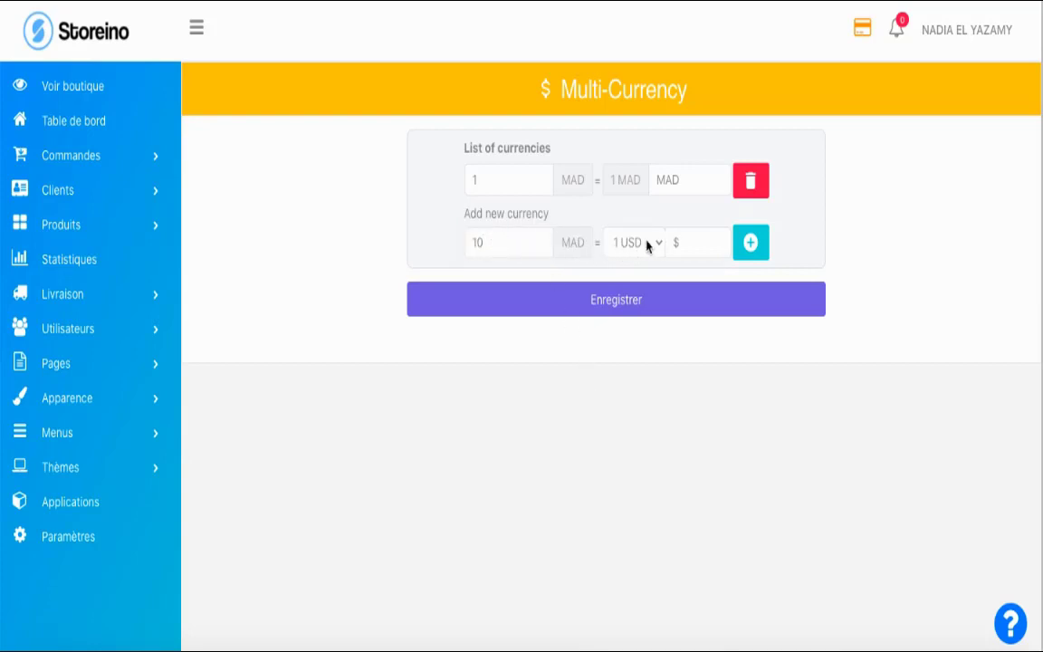
left_click(753, 247)
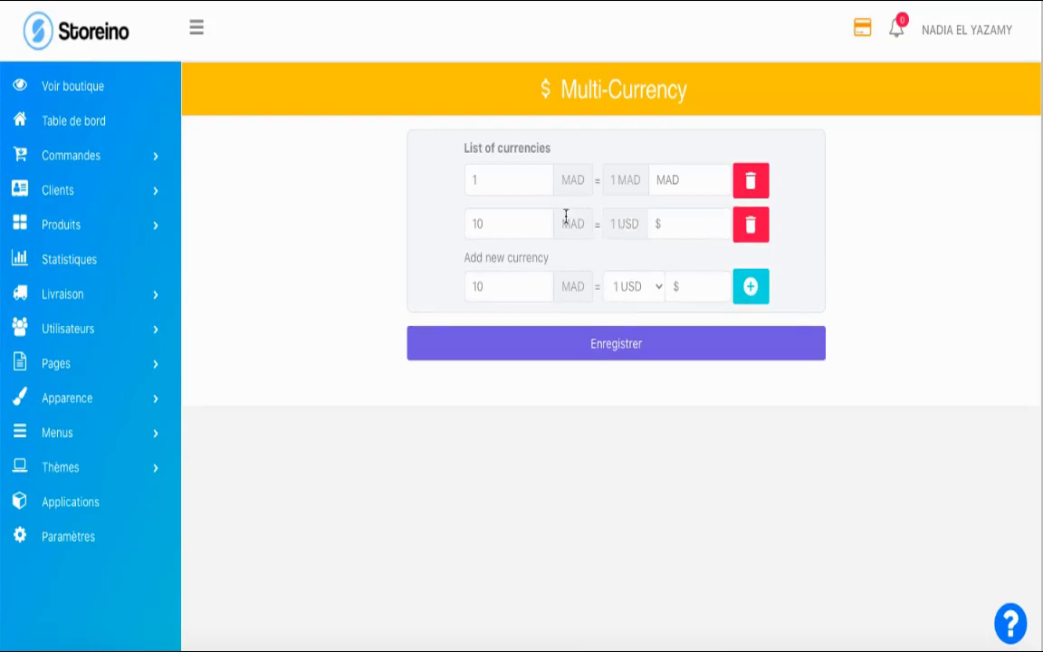
Add EUR to the currency list at a rate of 12 MAD, with EUR as its display label.
left_click(622, 286)
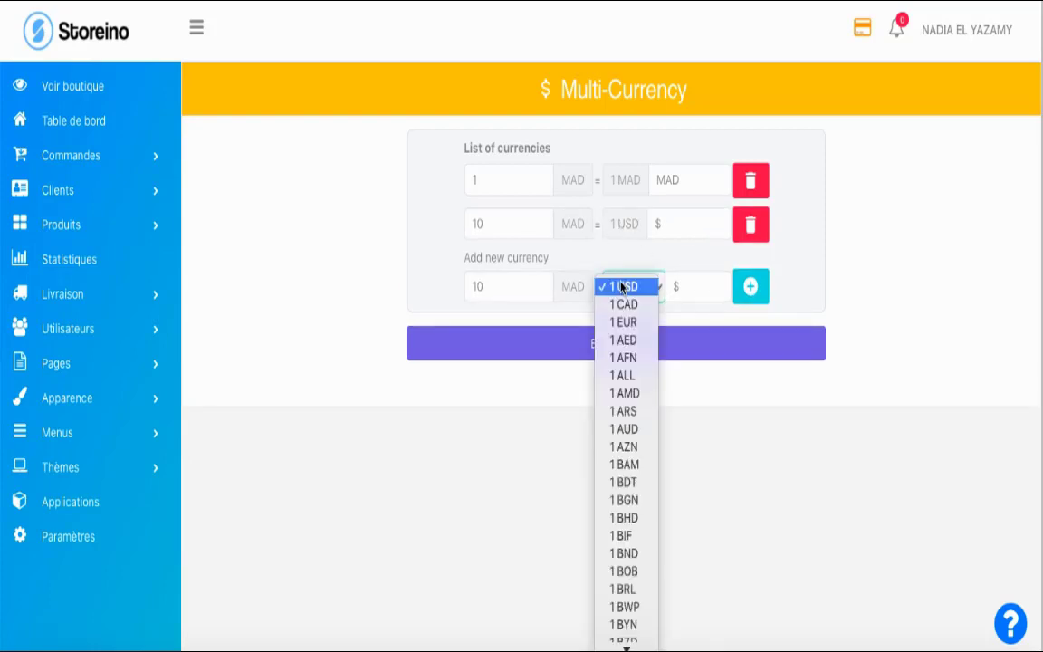
left_click(623, 321)
left_click(518, 287)
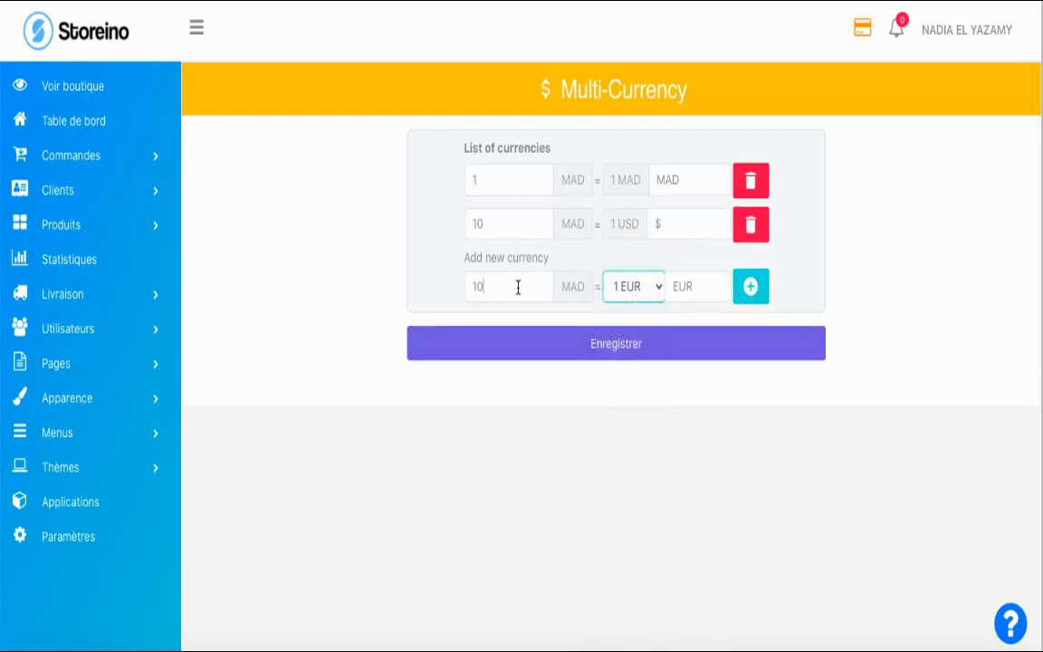
key("BackSpace")
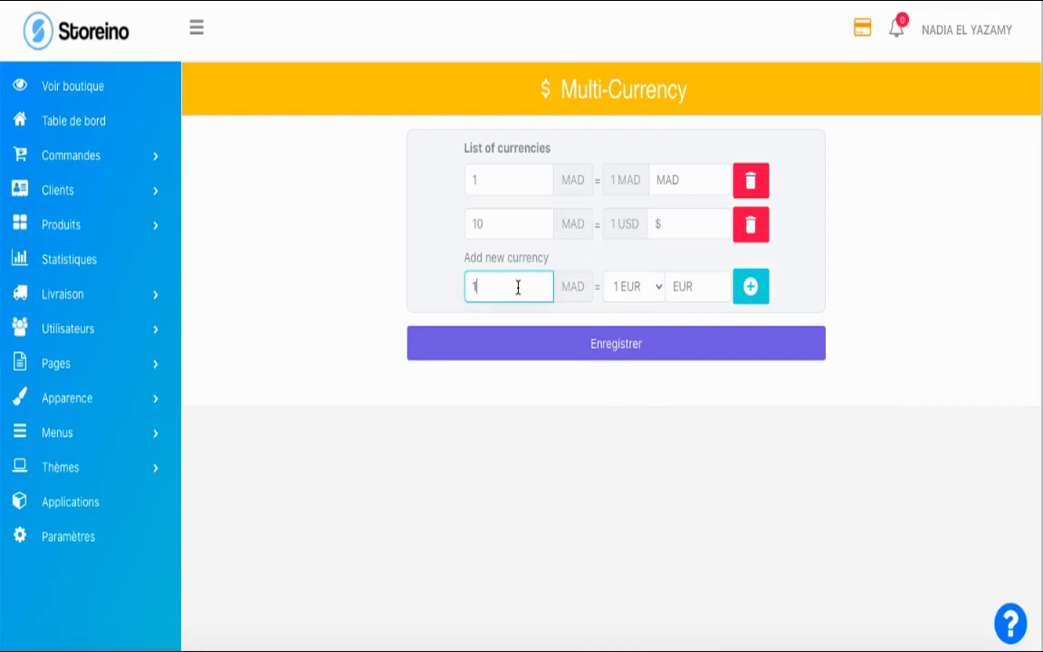
type("2")
left_click(616, 440)
double_click(702, 292)
left_click(701, 292)
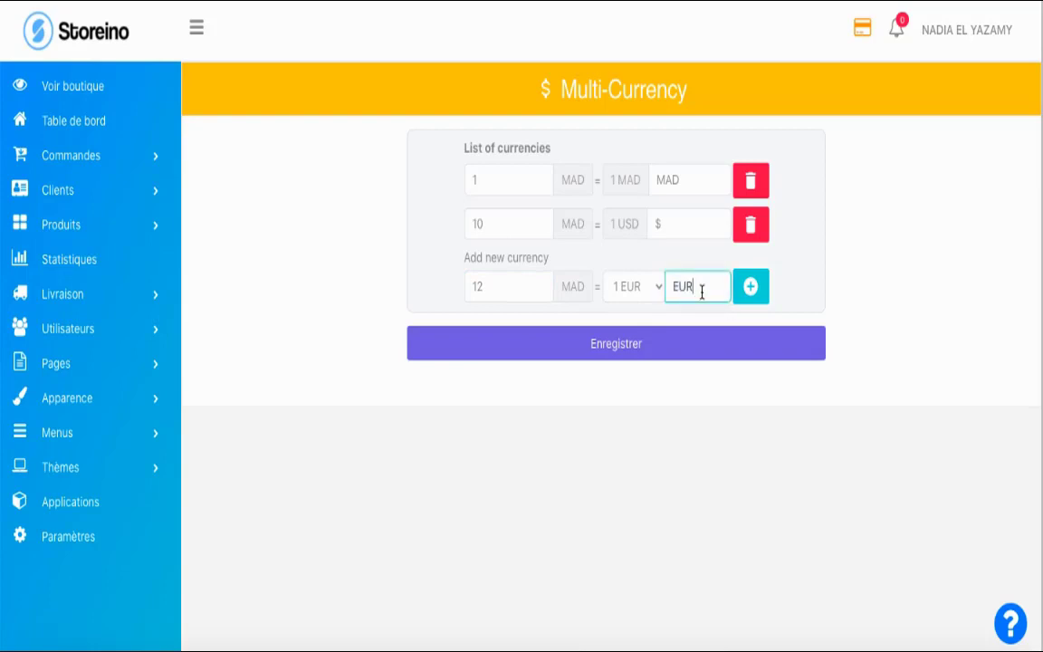
left_click(757, 295)
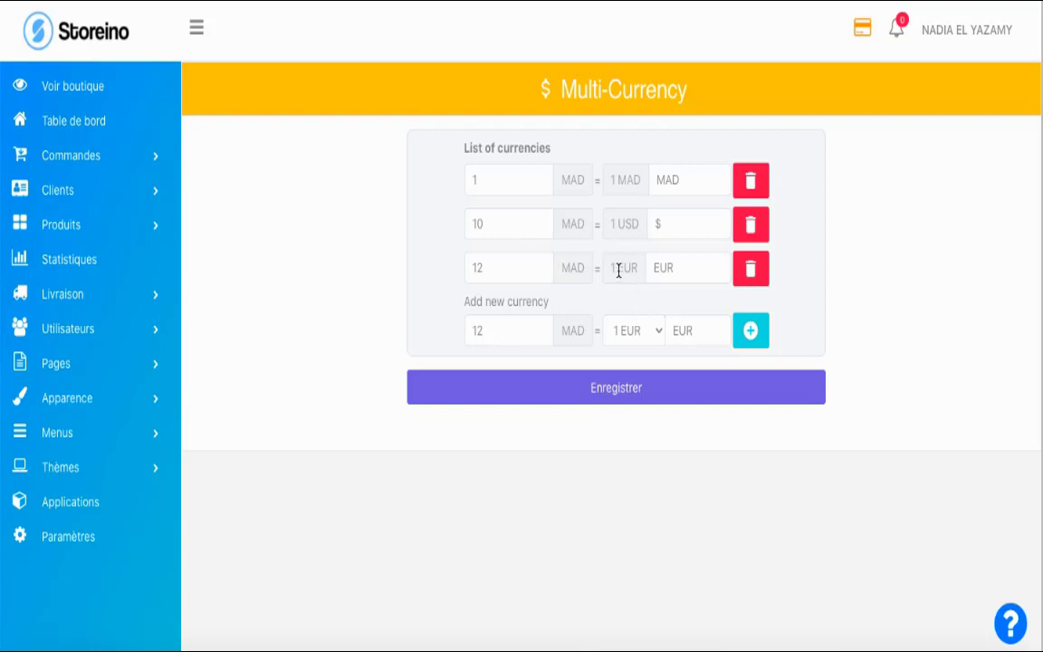
Save the Multi-Currency list of currencies.
left_click(535, 269)
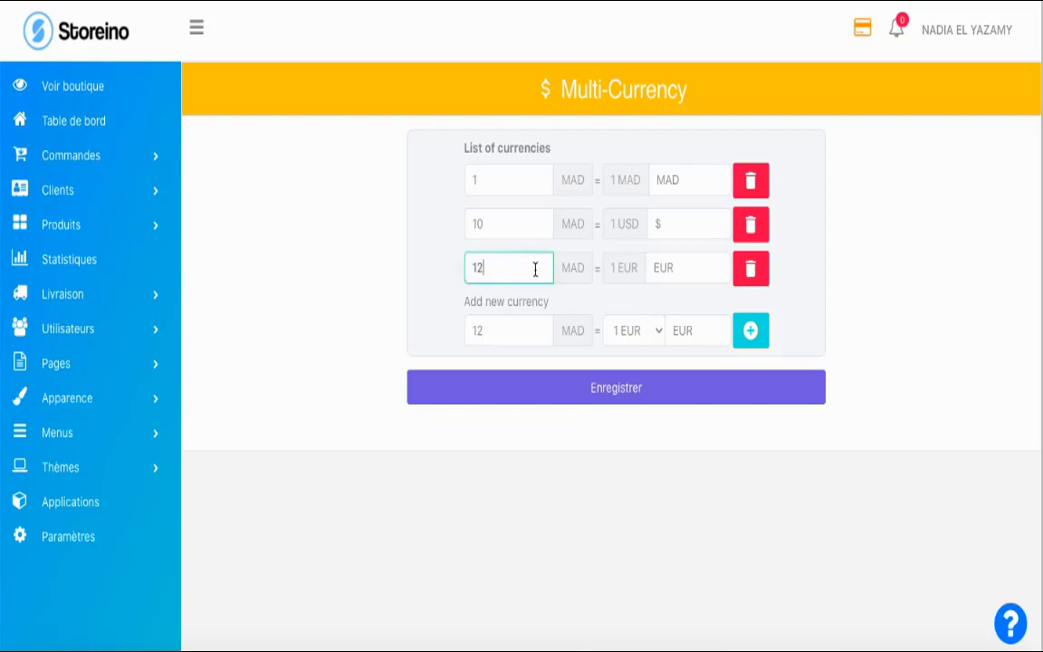
left_click(422, 276)
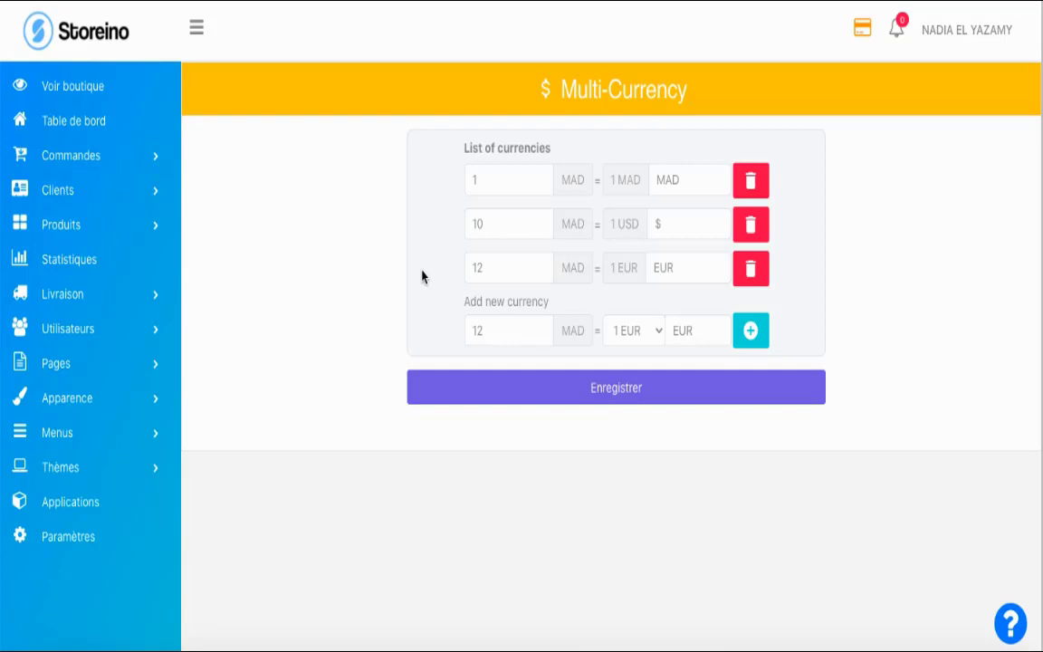
left_click(607, 399)
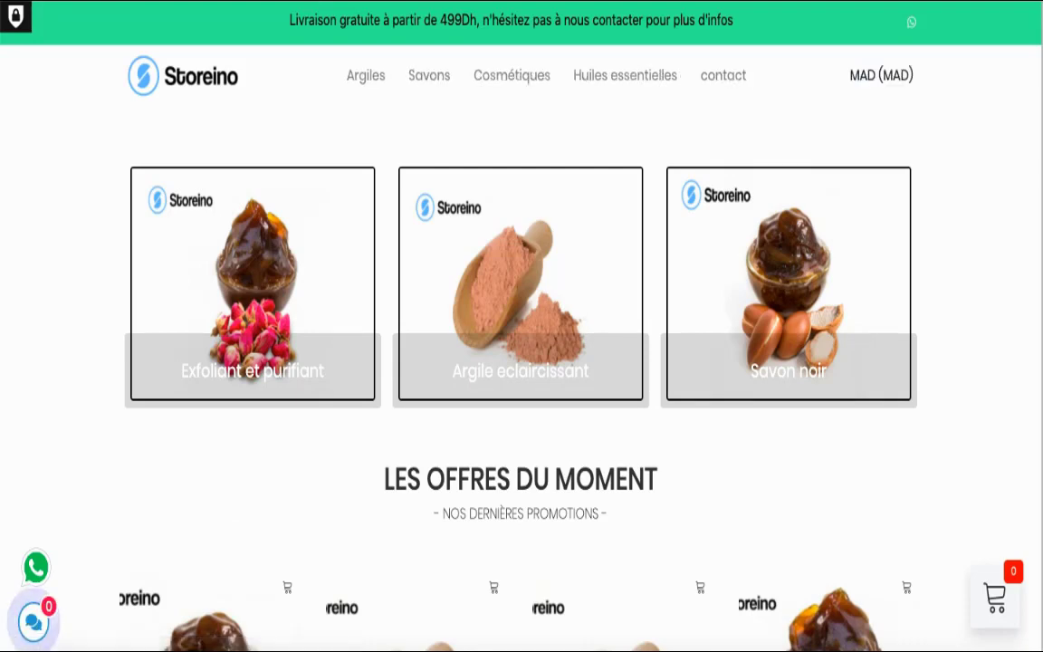
Switch the display currency on the storefront home page to USD ($).
scroll(991, 204, "down", 4)
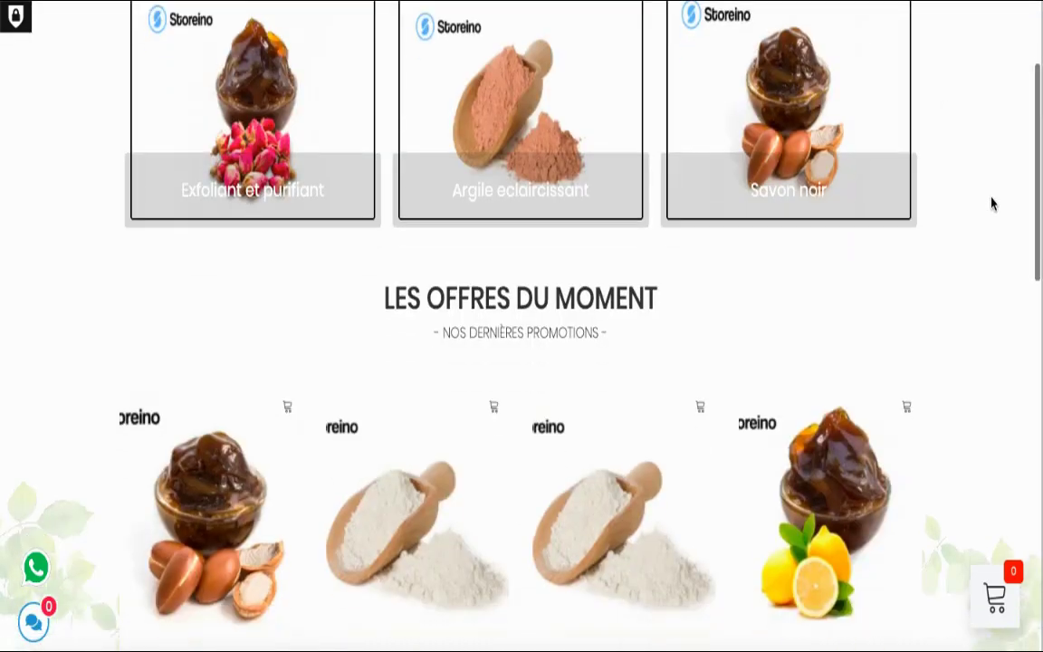
scroll(992, 204, "up", 4)
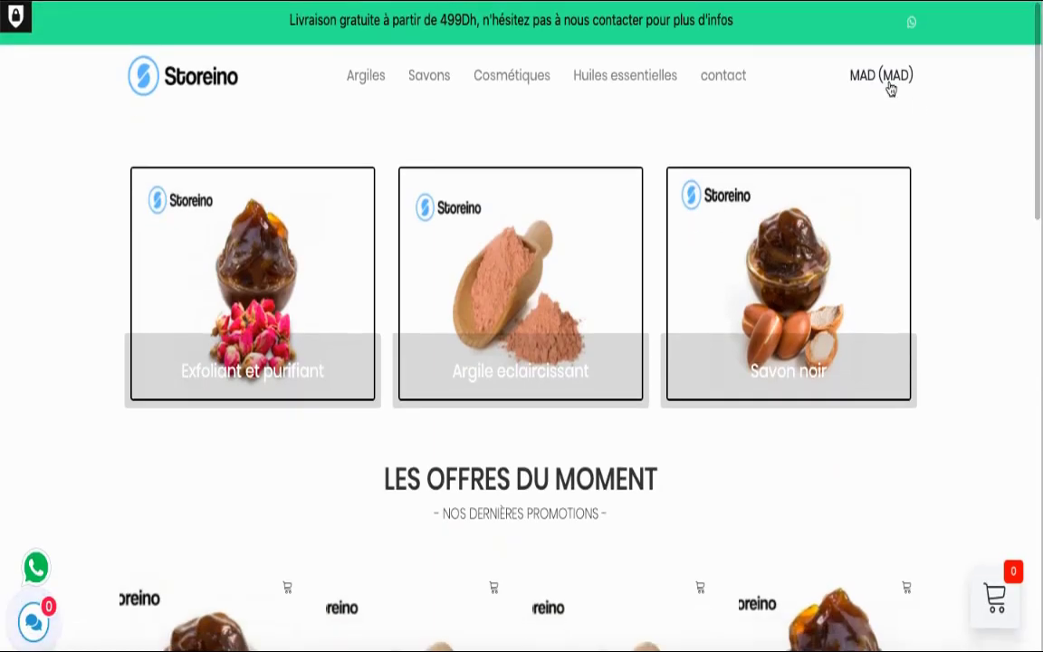
left_click(871, 80)
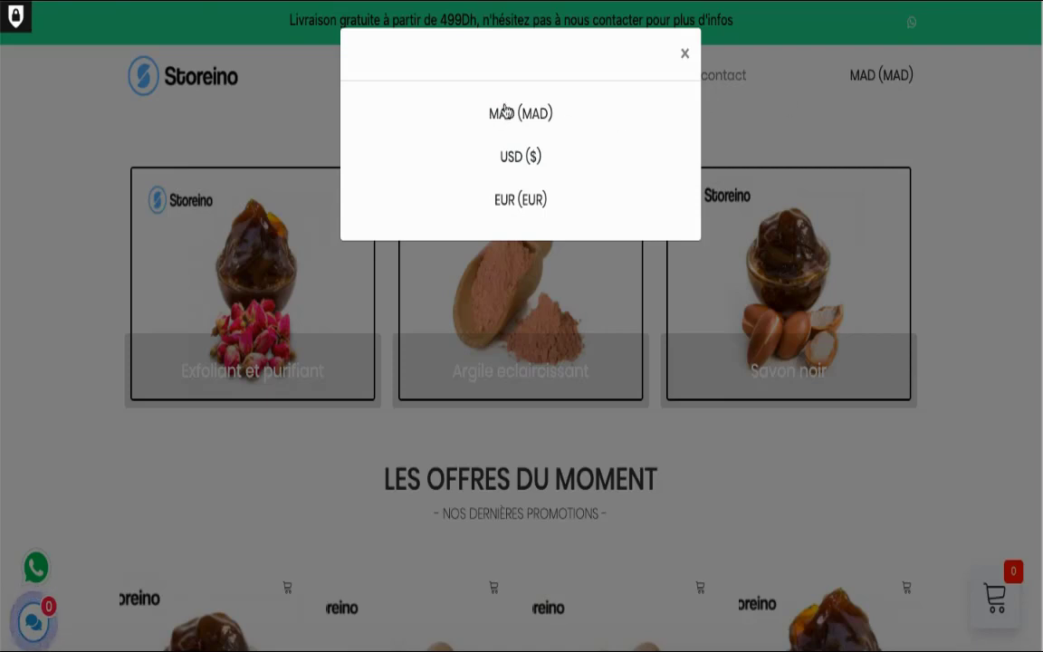
left_click(520, 163)
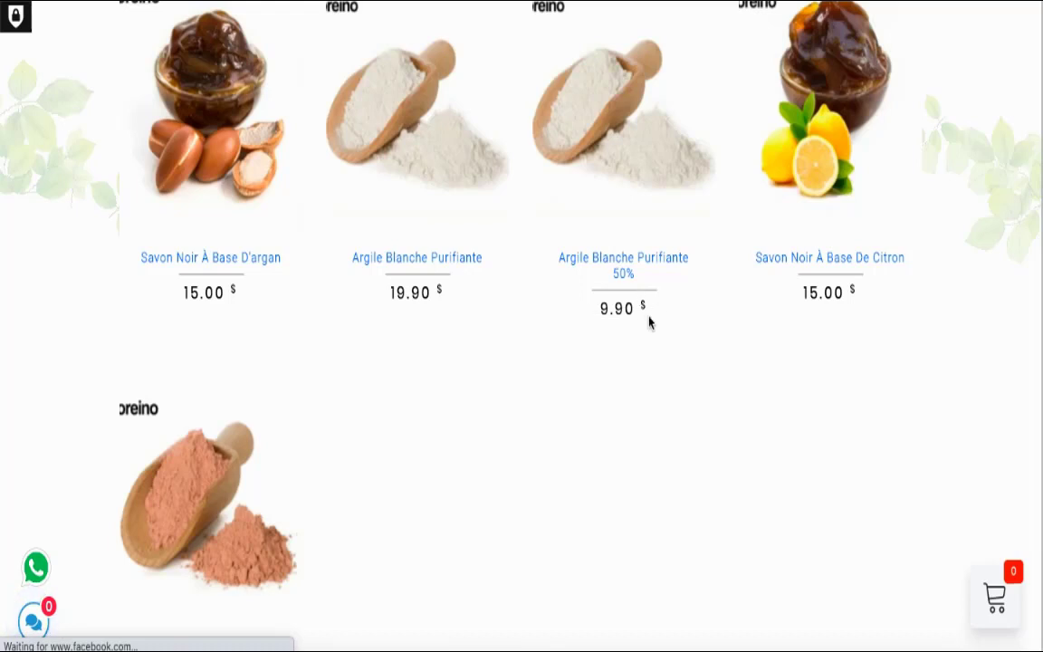
Examine the converted product prices in the storefront's current offers section.
scroll(415, 385, "down", 2)
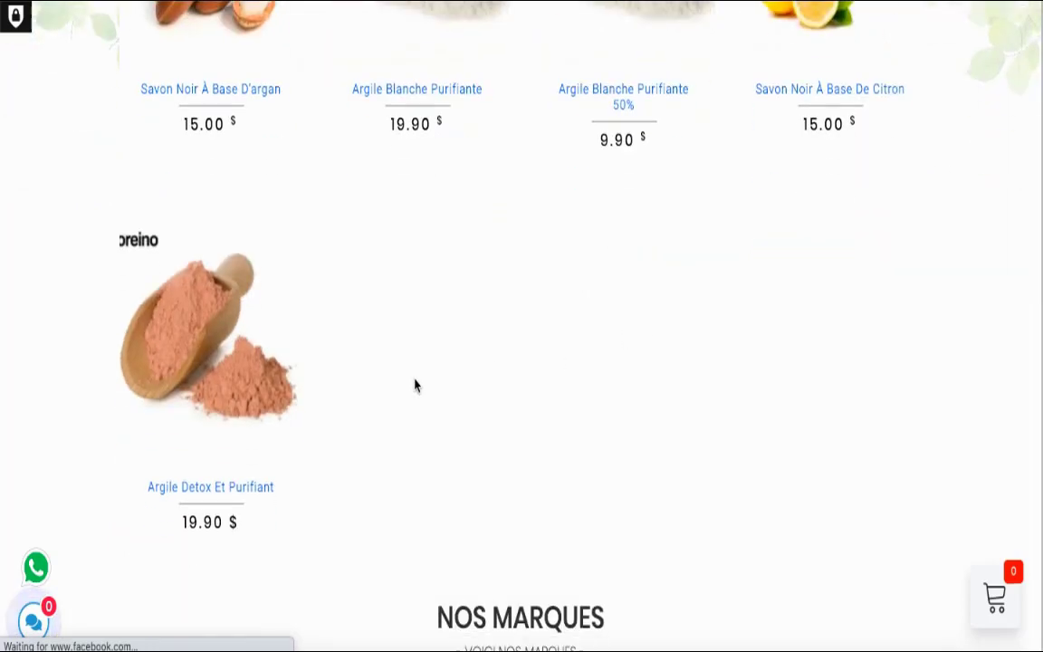
scroll(415, 384, "up", 3)
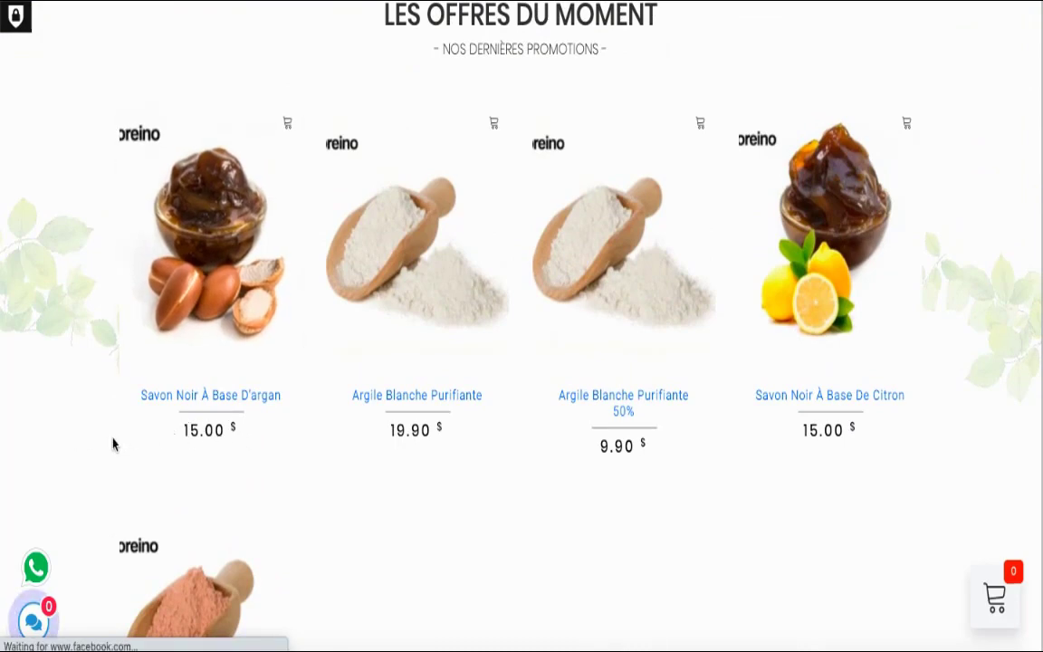
double_click(208, 430)
left_click(305, 461)
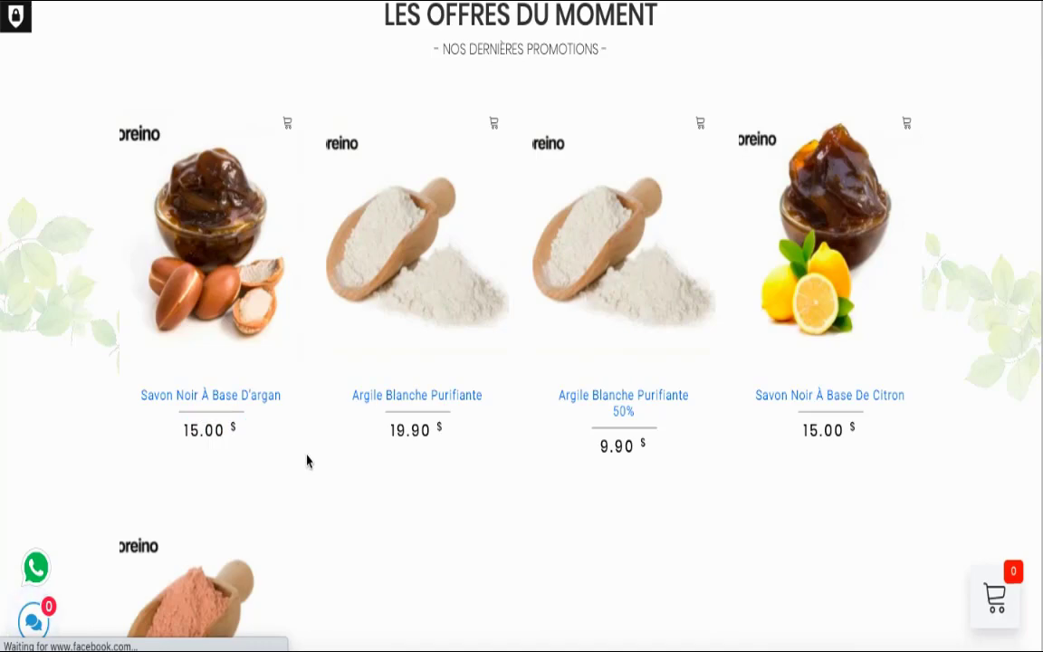
scroll(306, 461, "down", 2)
scroll(307, 461, "down", 4)
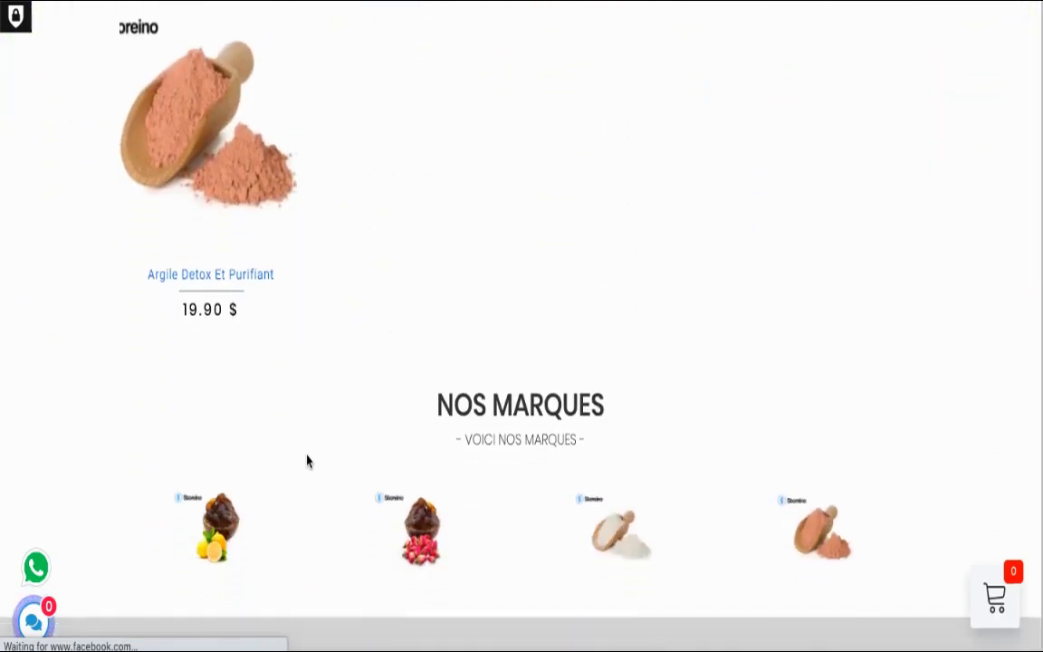
scroll(210, 286, "up", 5)
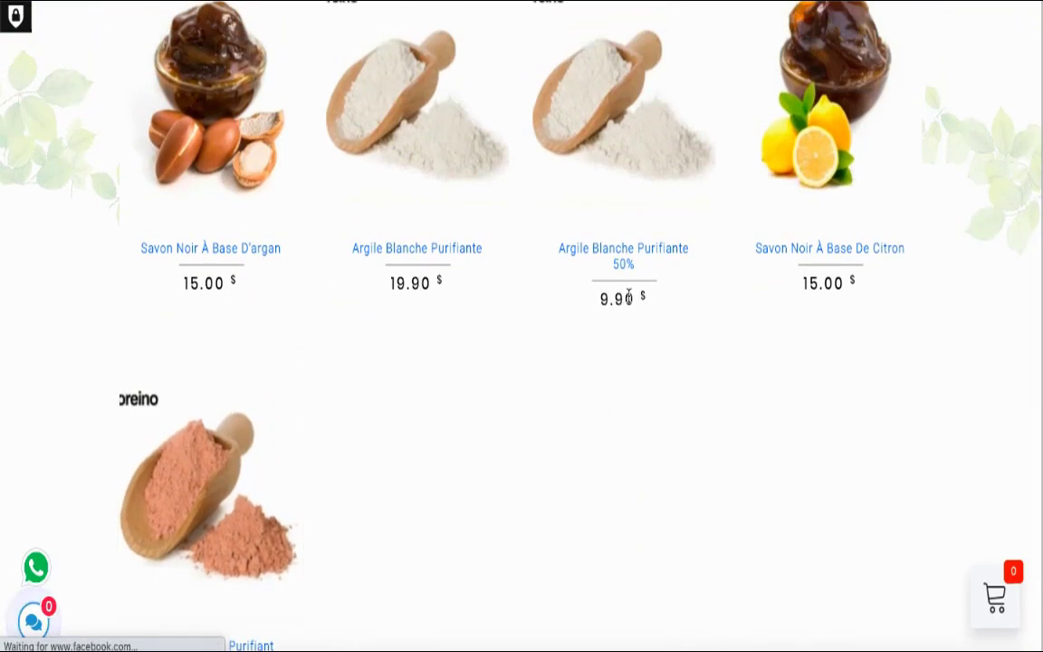
scroll(395, 448, "down", 2)
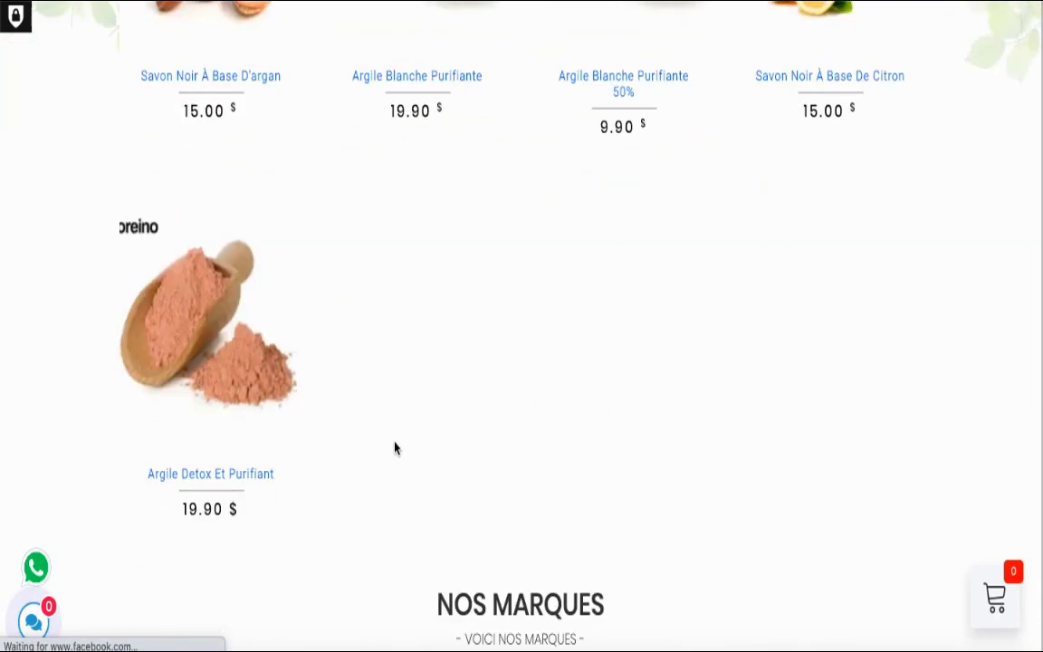
Open the Argile Detox et purifiant product page and buy the Blanche variant immediately to reach checkout.
left_click(229, 350)
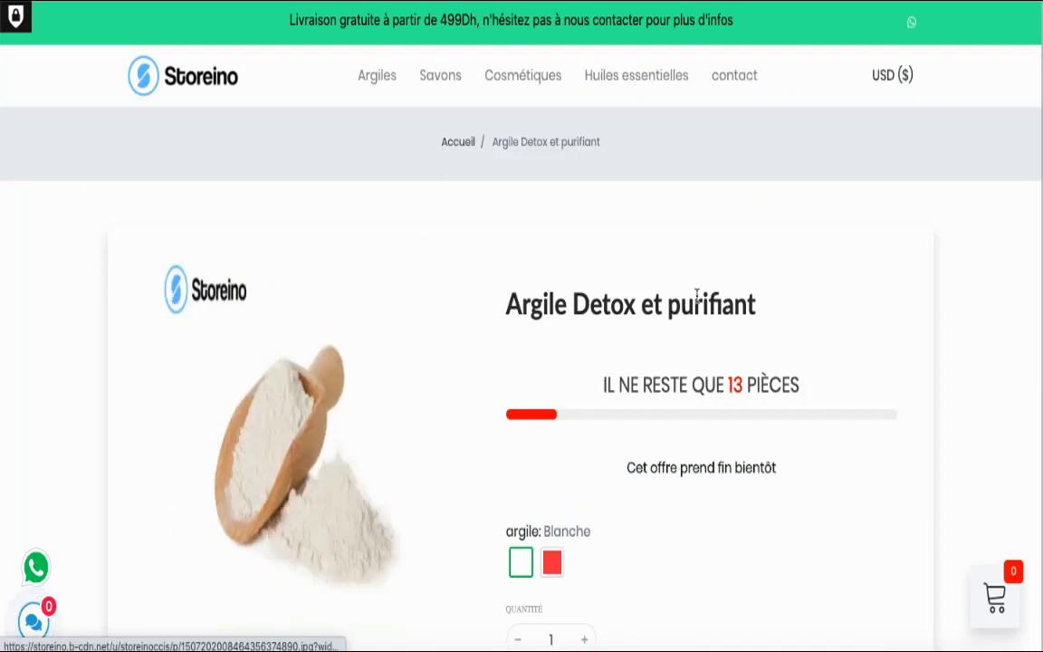
scroll(807, 388, "down", 3)
scroll(807, 388, "down", 2)
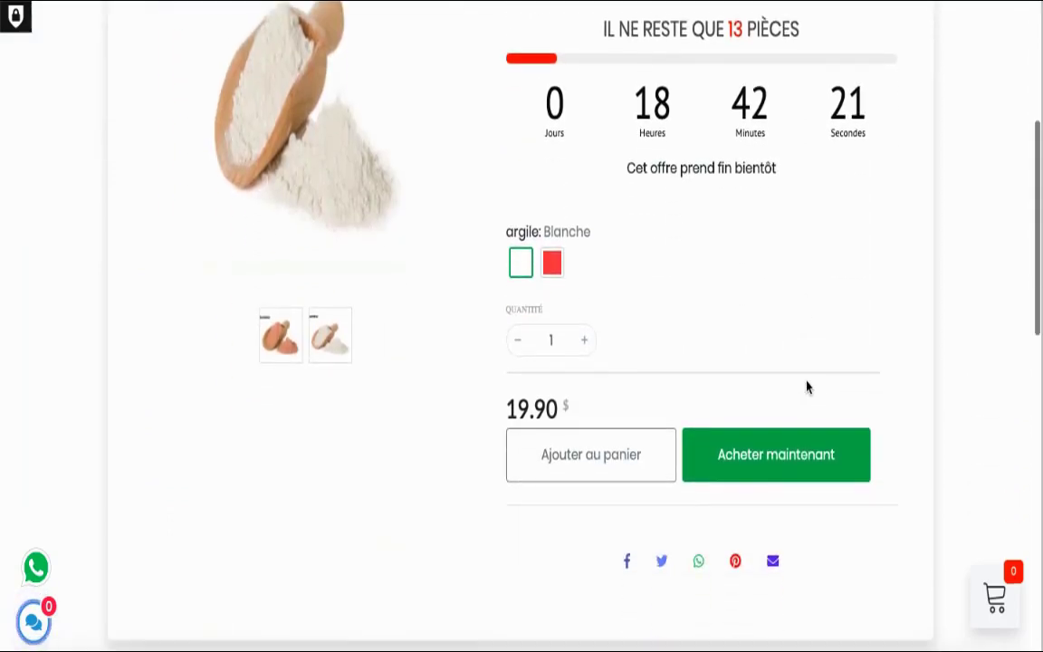
scroll(754, 356, "down", 3)
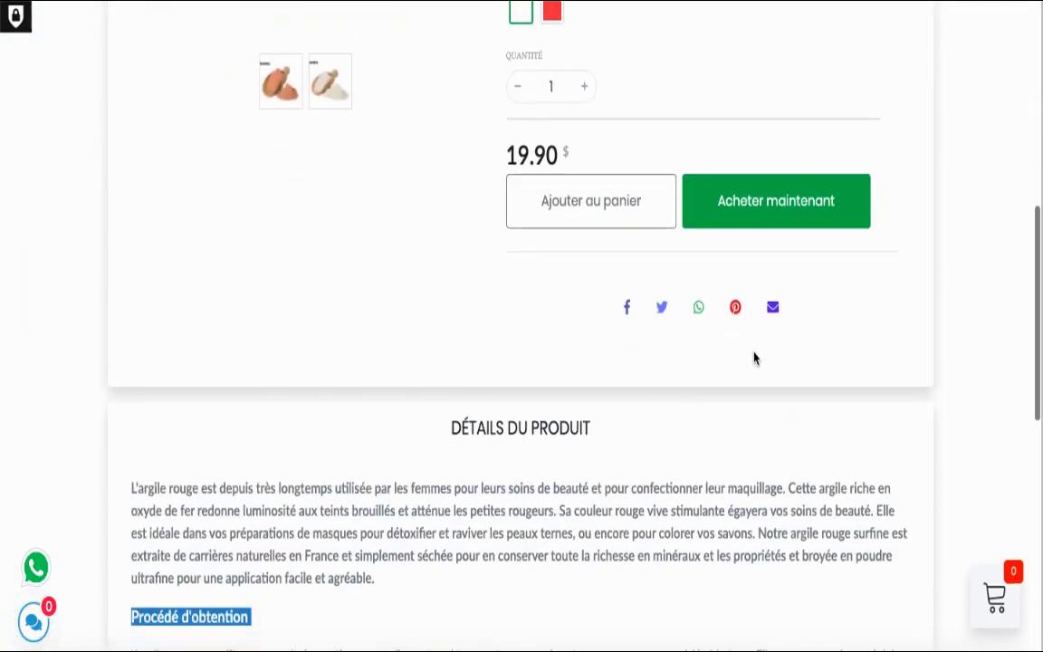
scroll(753, 342, "up", 1)
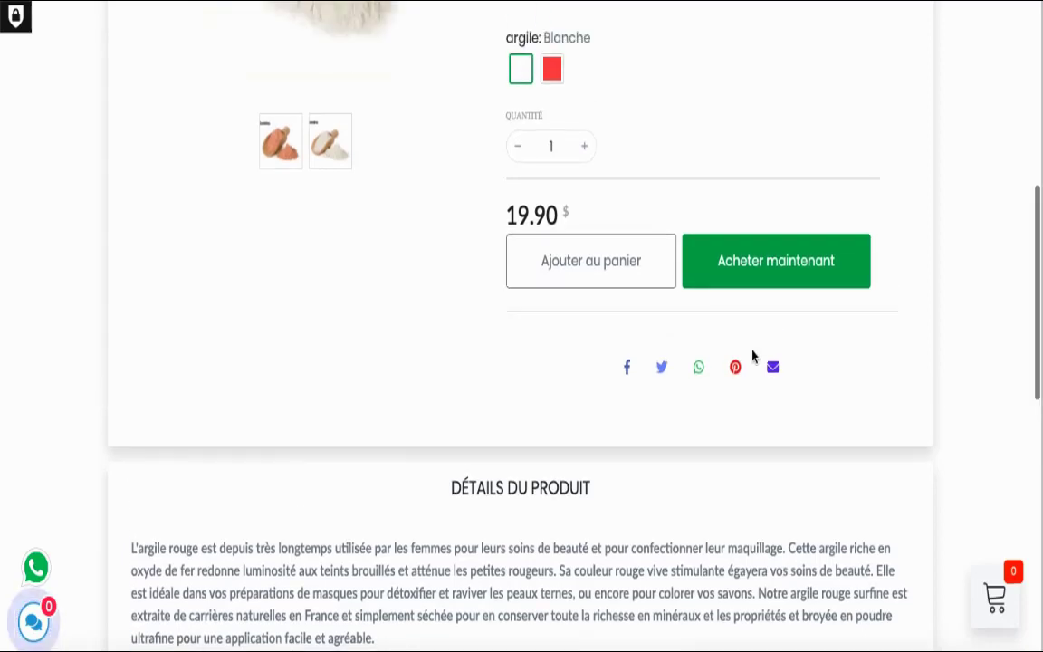
left_click(765, 264)
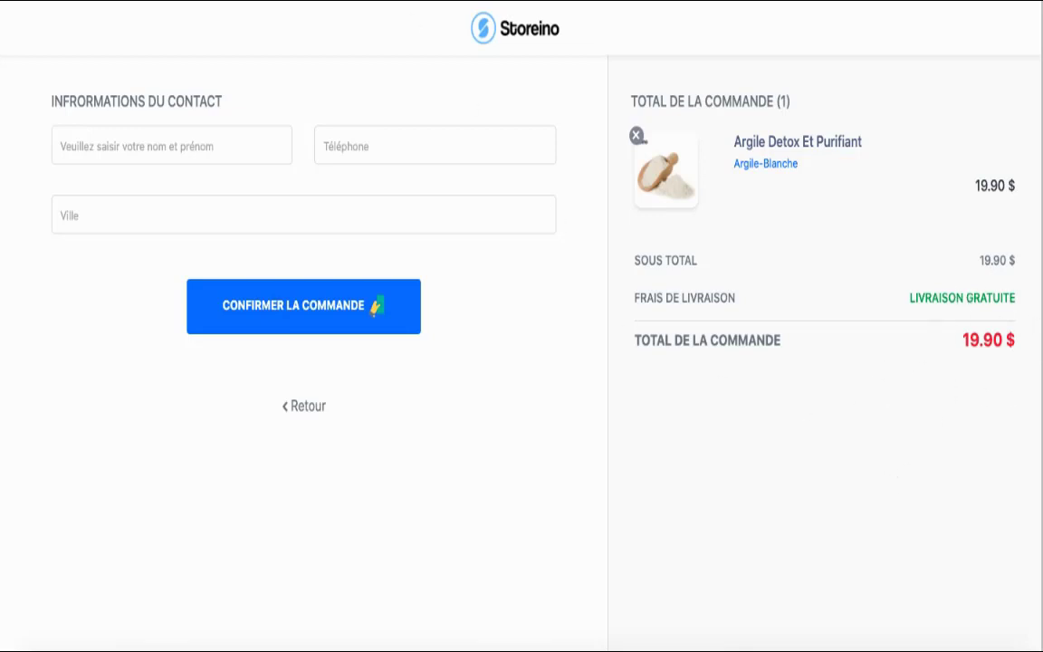
Return to the storefront home page and view the selectable display currencies, leaving the selector without choosing another one.
left_click(502, 37)
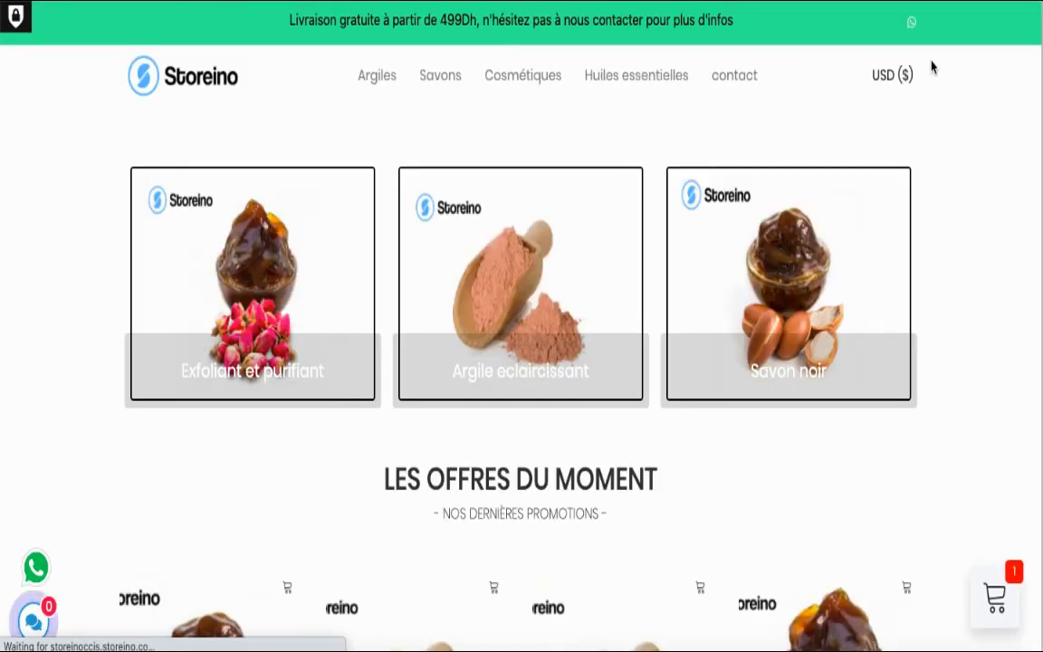
left_click(889, 76)
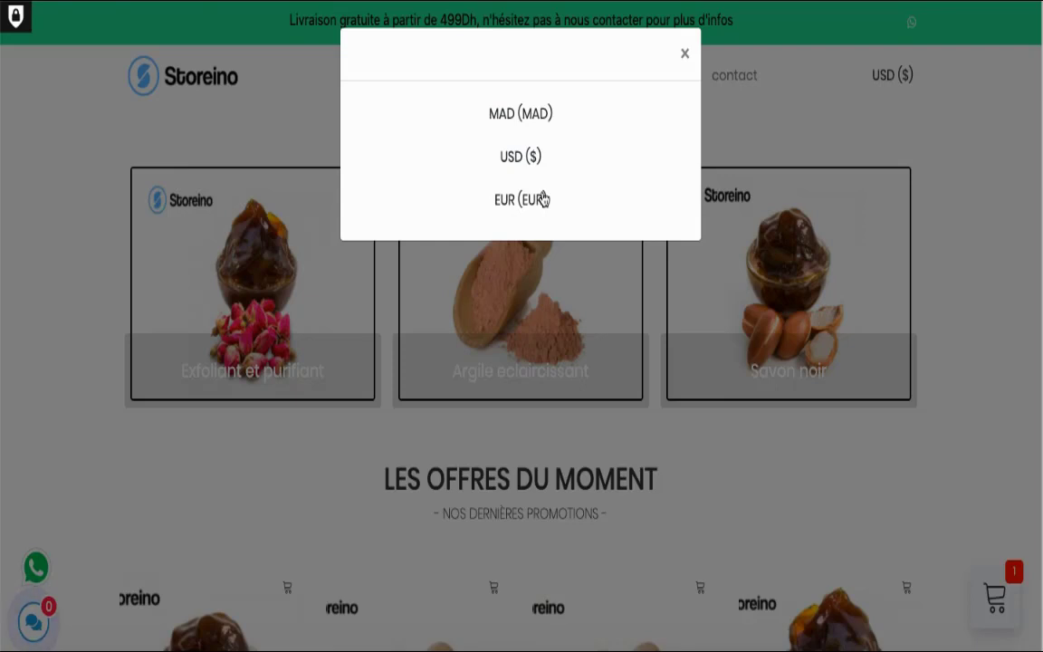
left_click(731, 118)
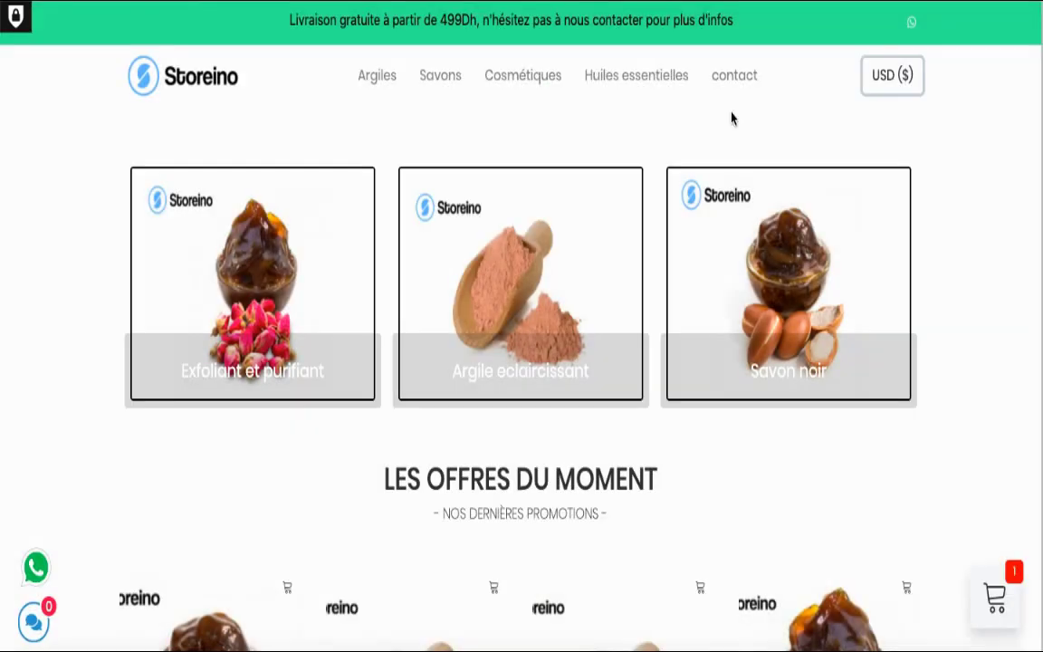